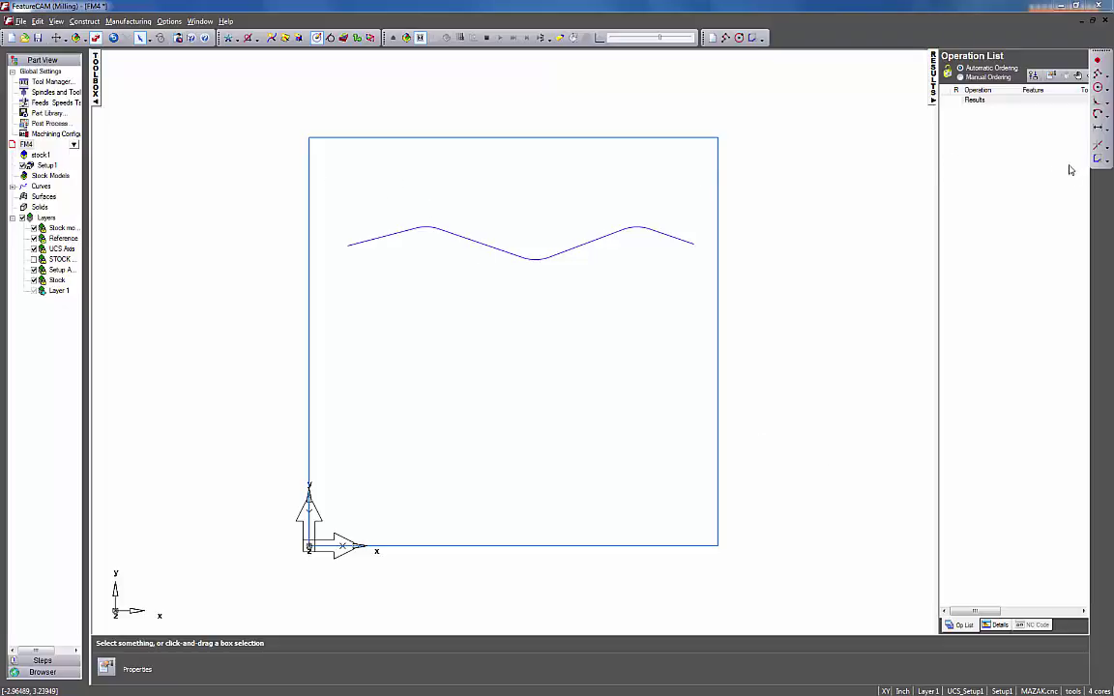
Start a text curve in the curve wizard, using the Other methods construction type and the Text constructor
left_click(1109, 164)
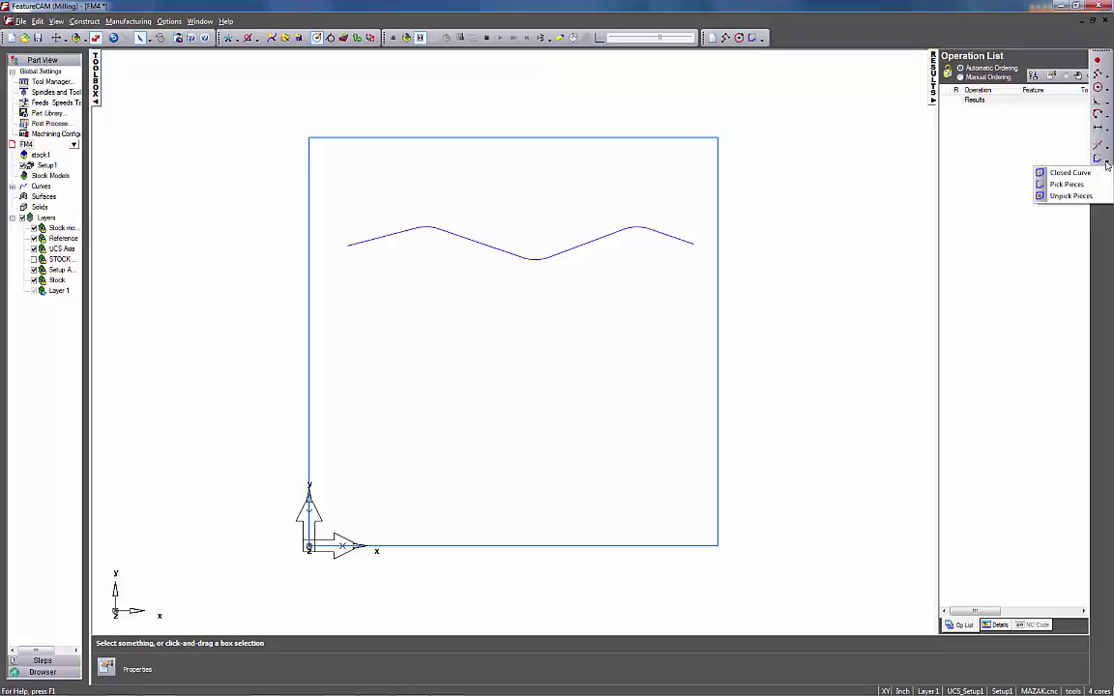
left_click(43, 660)
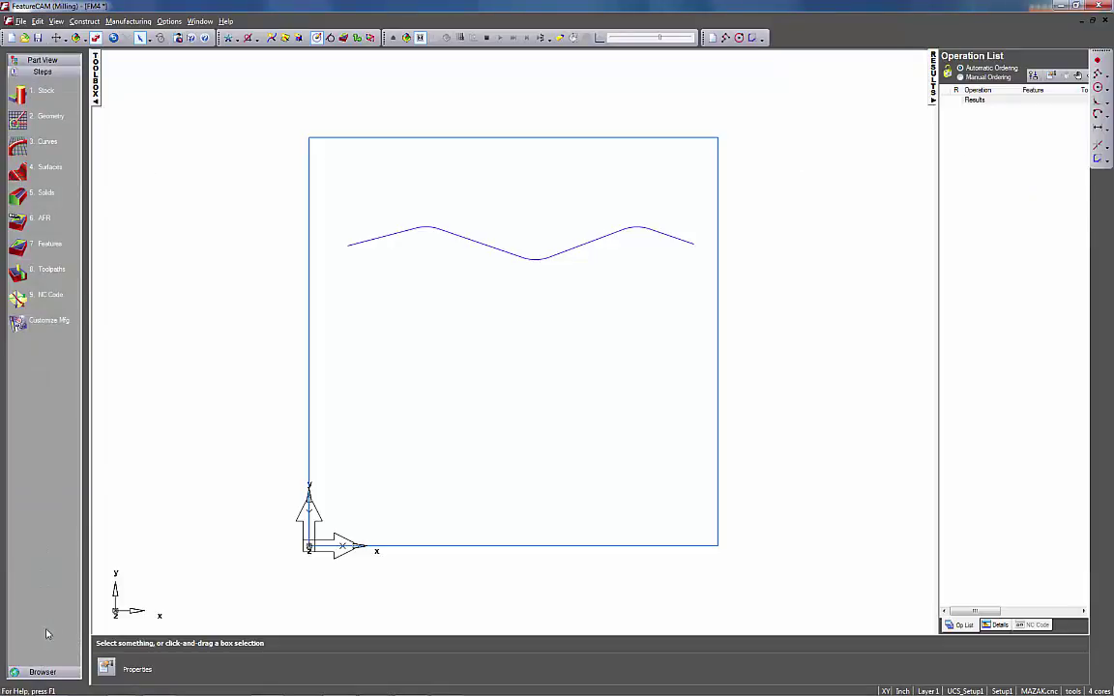
left_click(20, 141)
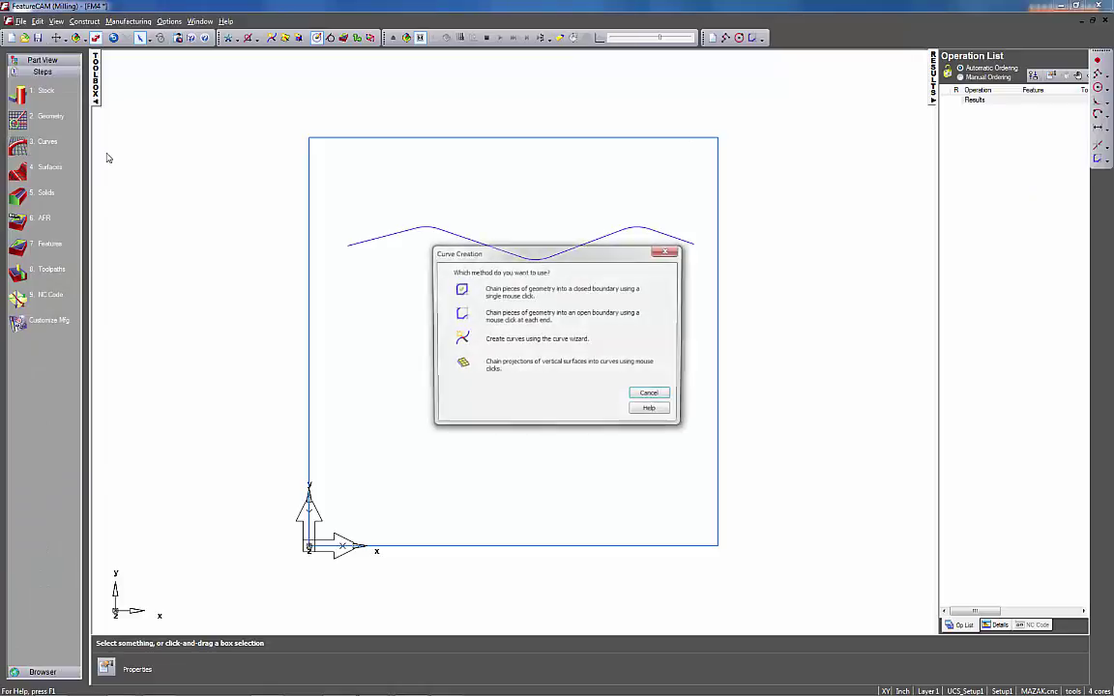
left_click(460, 339)
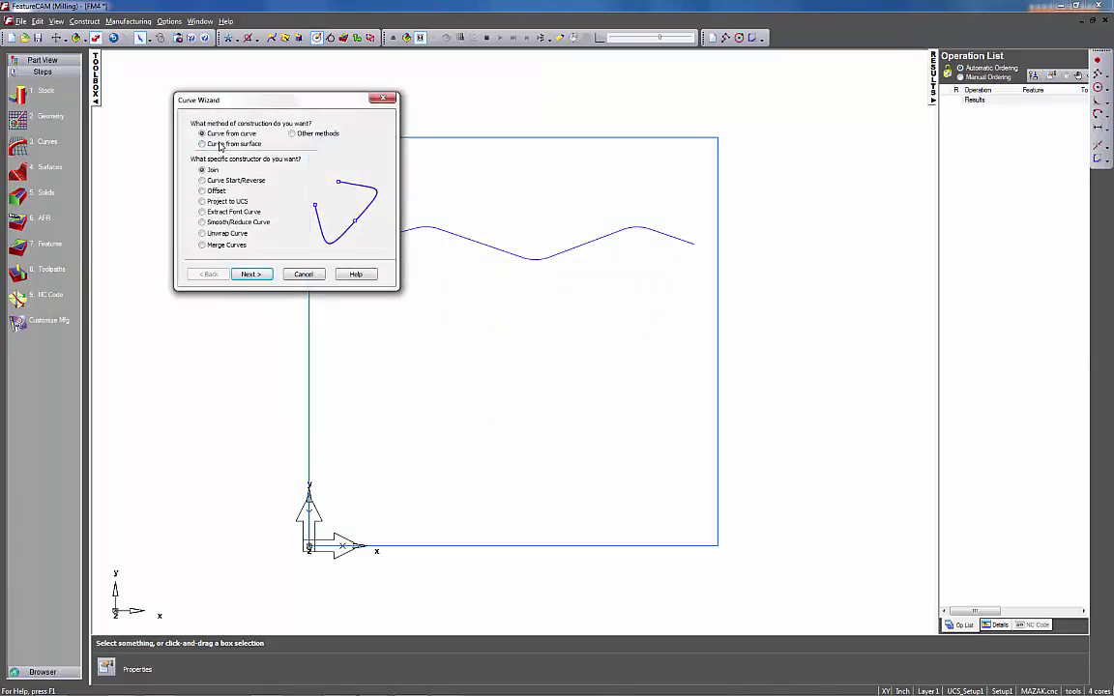
left_click(292, 134)
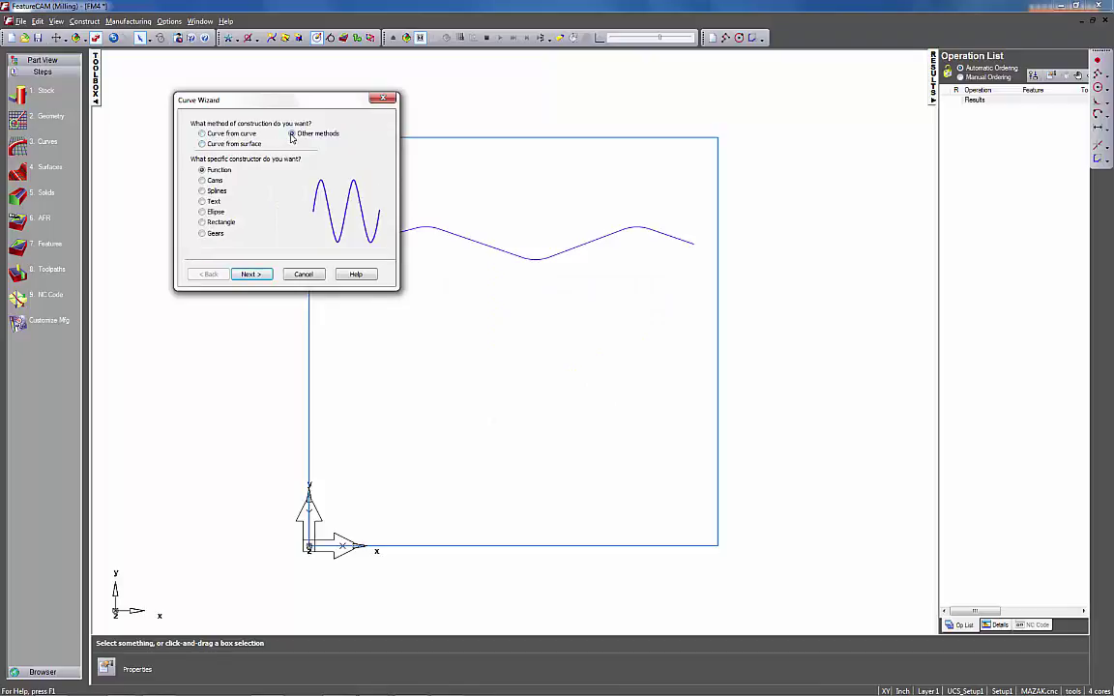
left_click(203, 202)
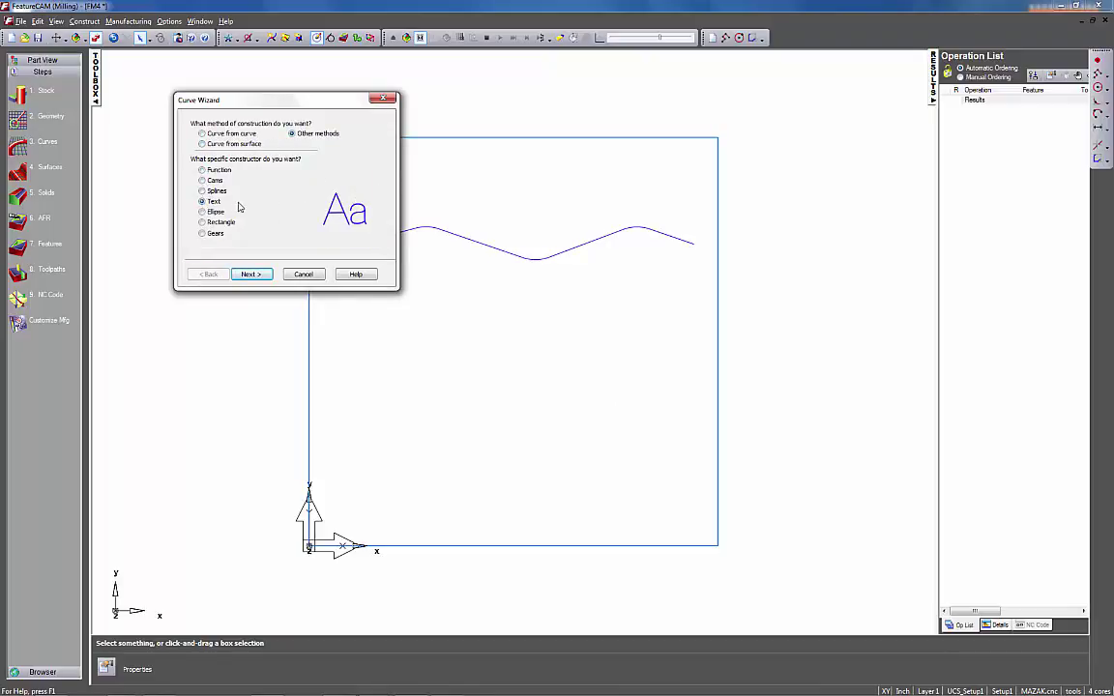
left_click(252, 275)
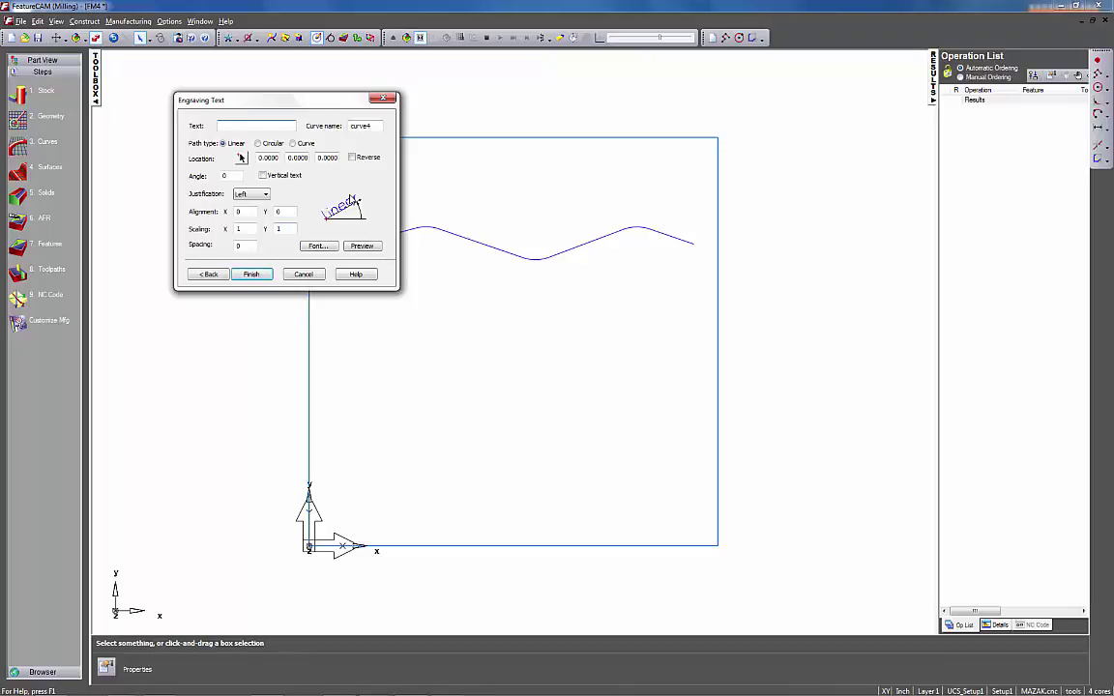
Look through the Machine Tool fonts available for the engraving text and keep the selected font
left_click(318, 246)
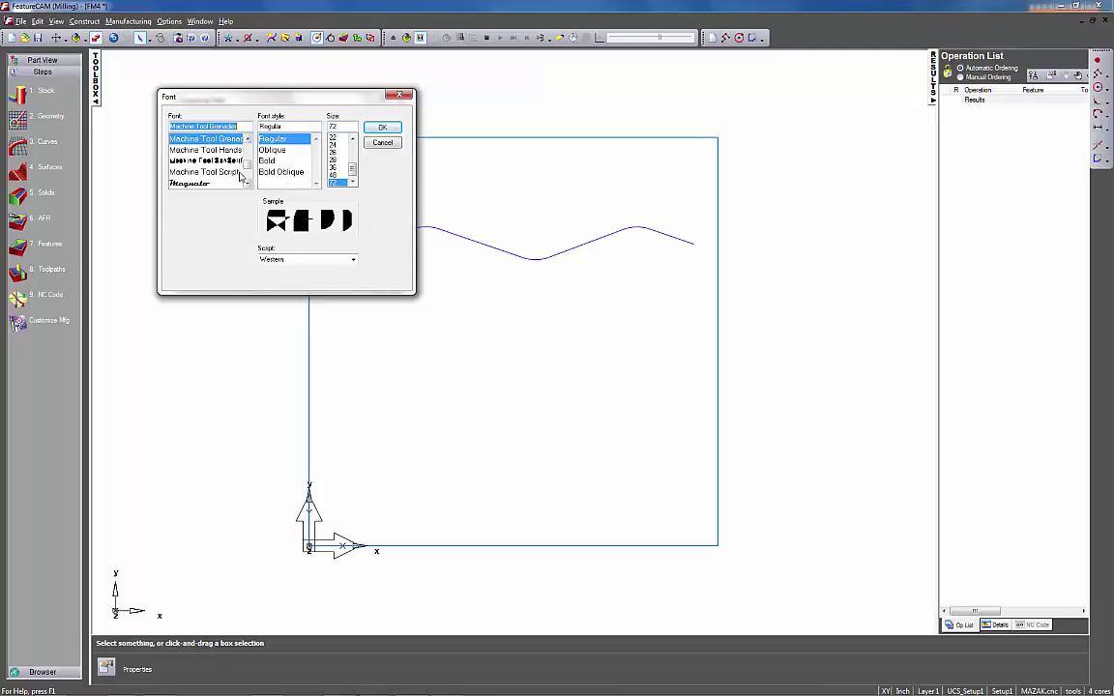
scroll(248, 168, "up", 4)
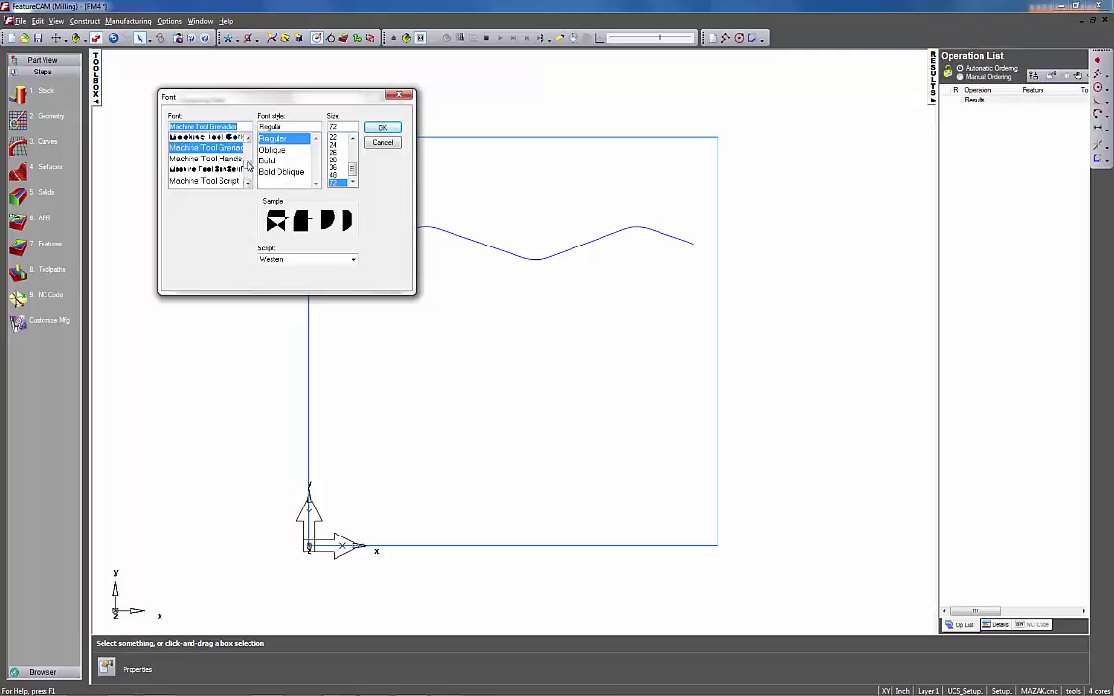
scroll(248, 169, "down", 3)
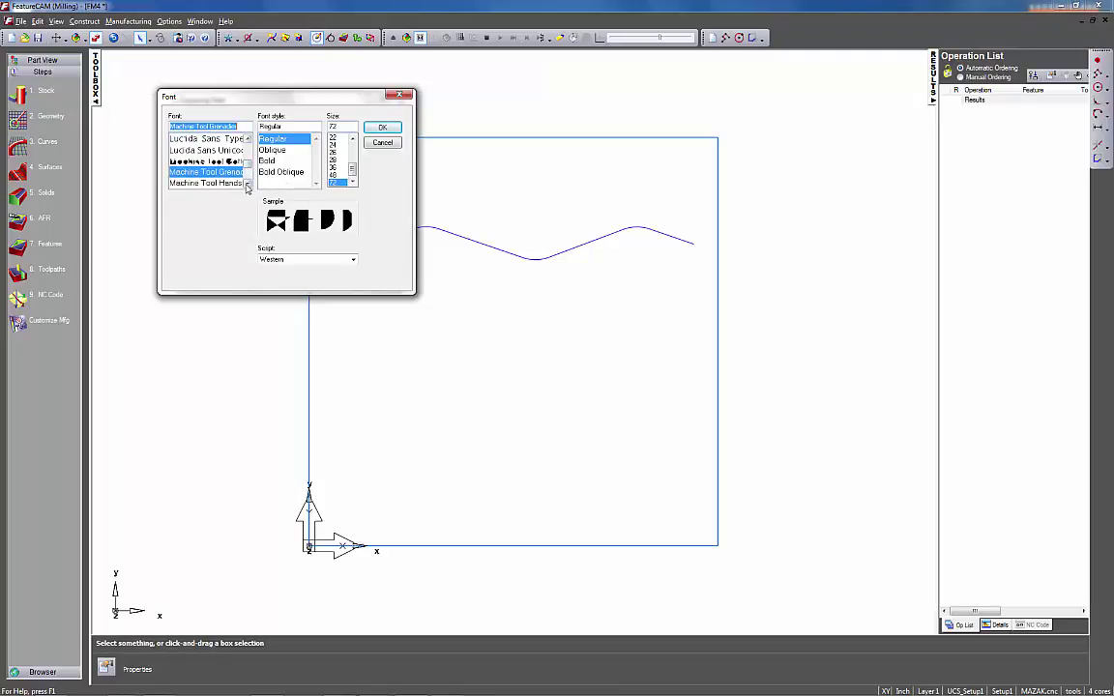
left_click(248, 184)
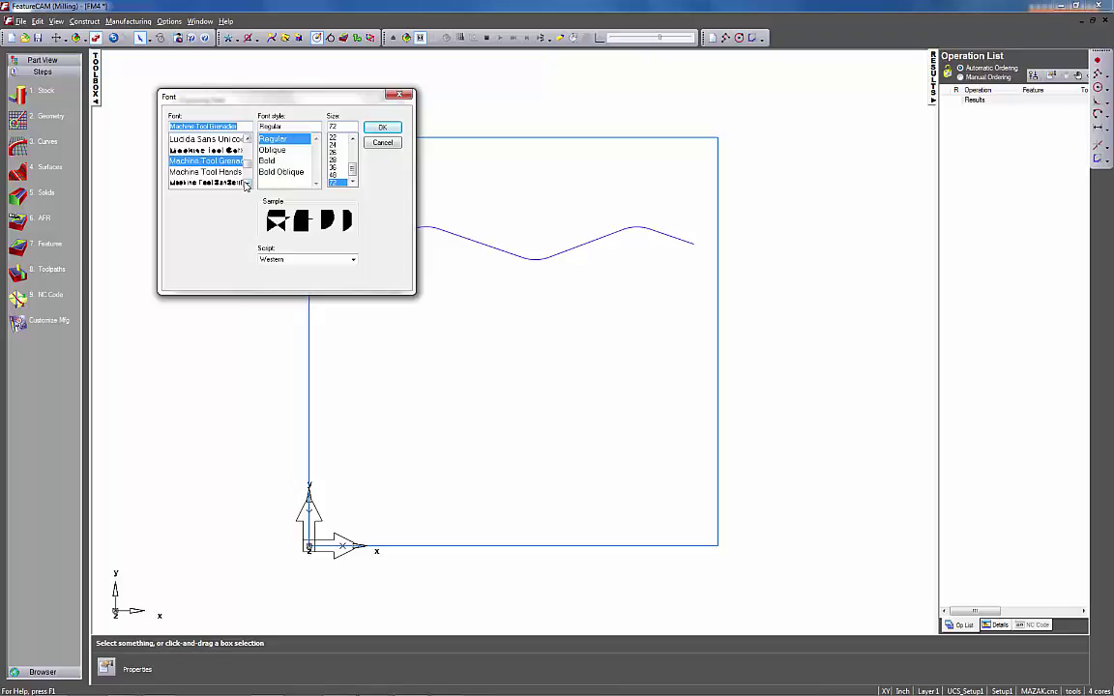
left_click(383, 129)
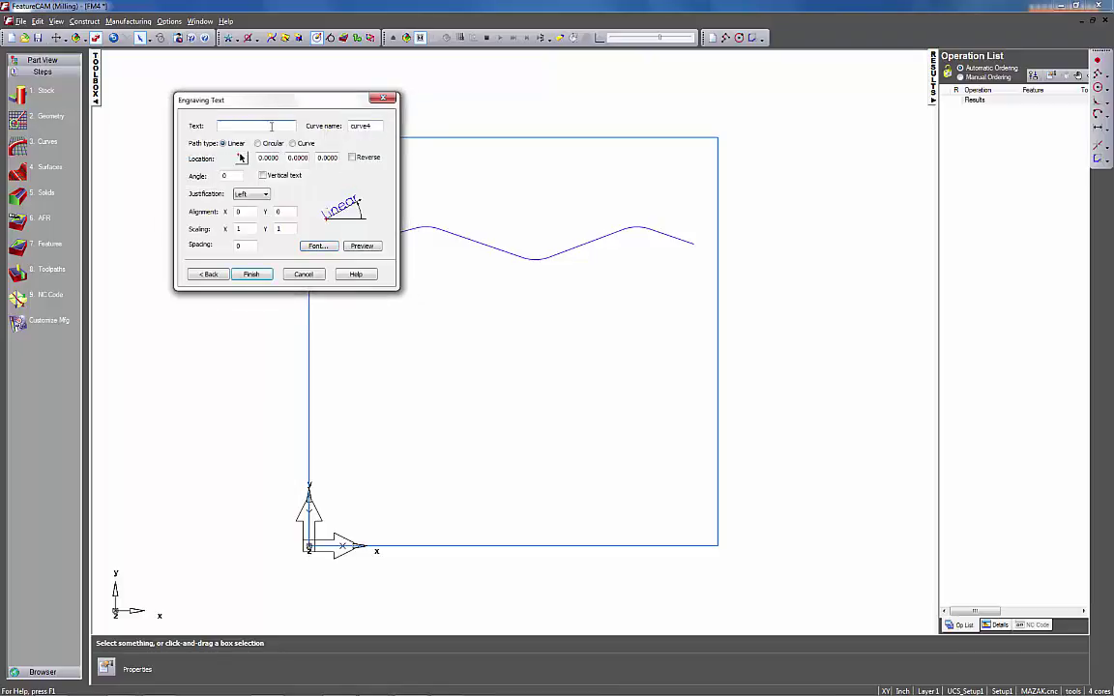
Enter the text Hello and place it along the existing wavy curve, reversed and center-justified
type("Hello")
left_click(291, 143)
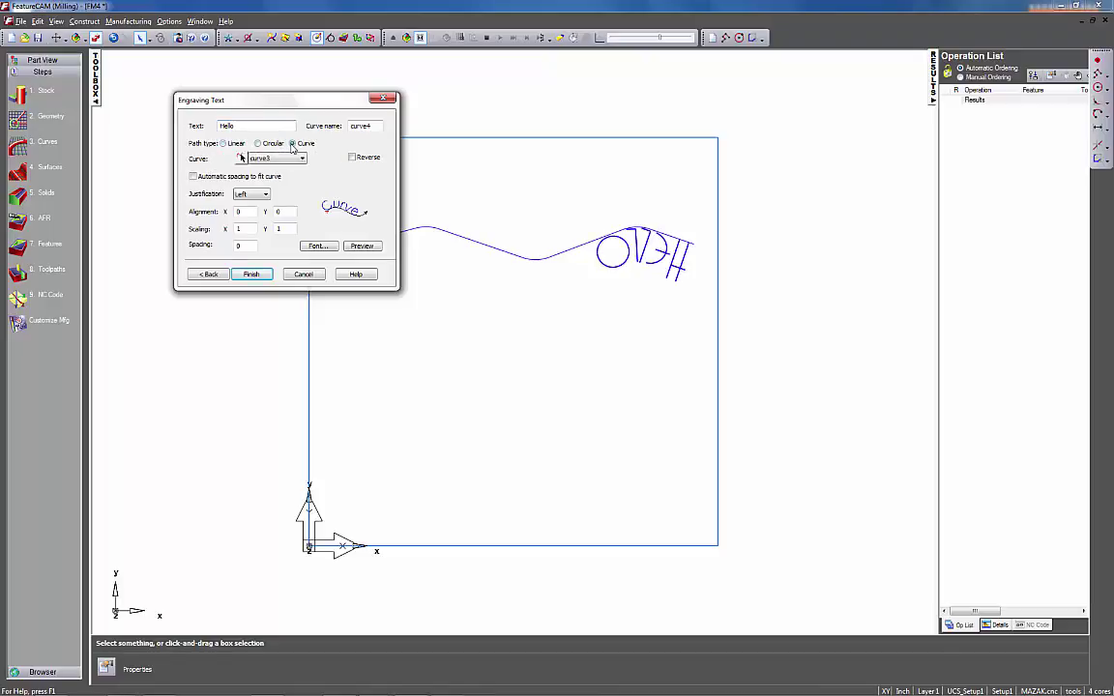
left_click(352, 158)
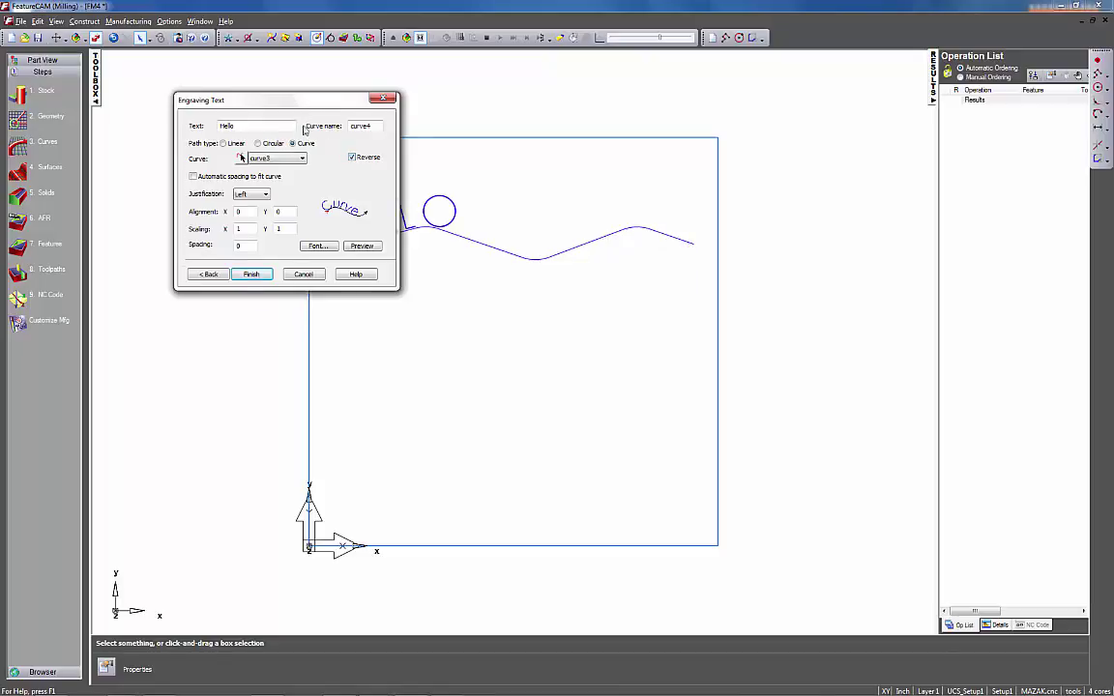
left_click_drag(304, 102, 353, 286)
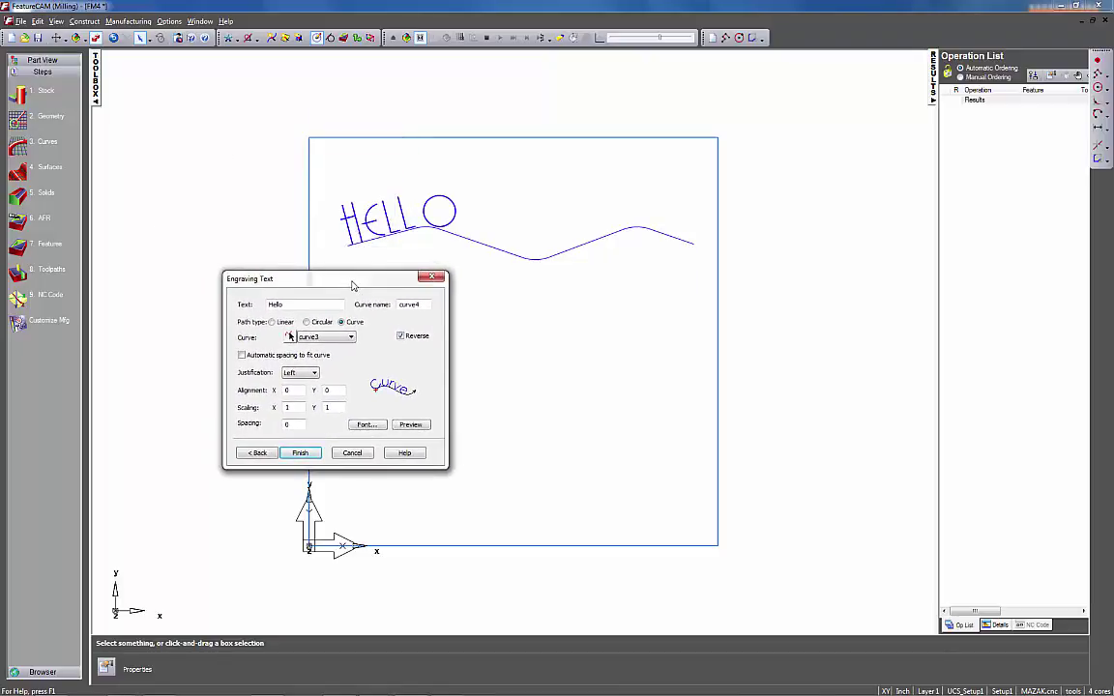
left_click(312, 374)
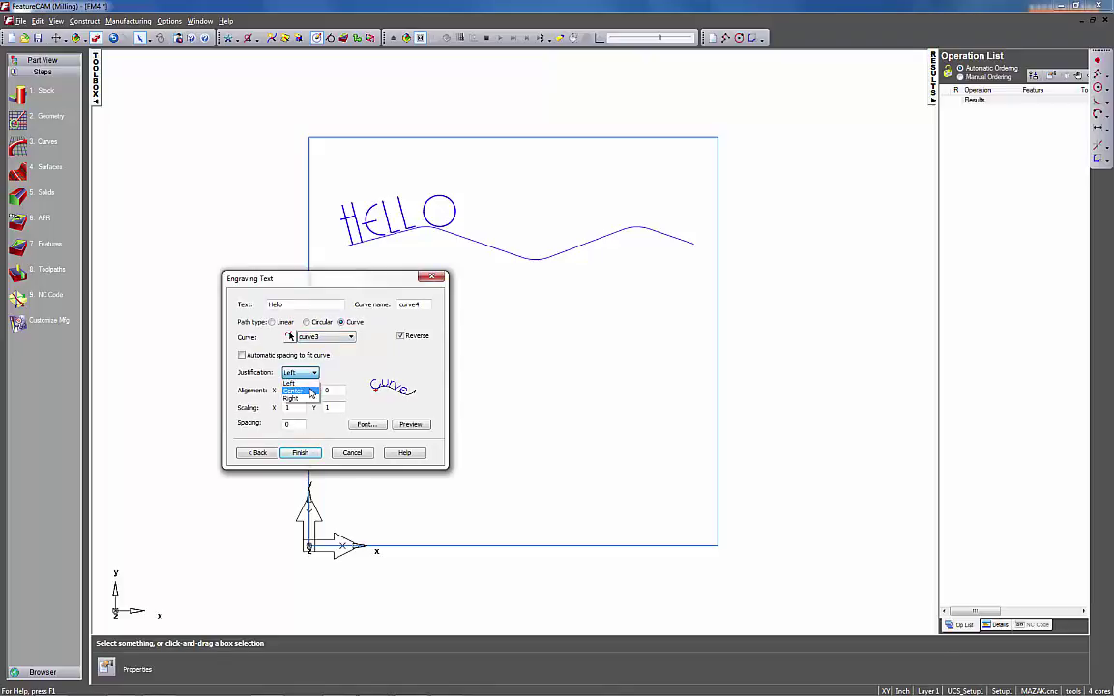
left_click(308, 389)
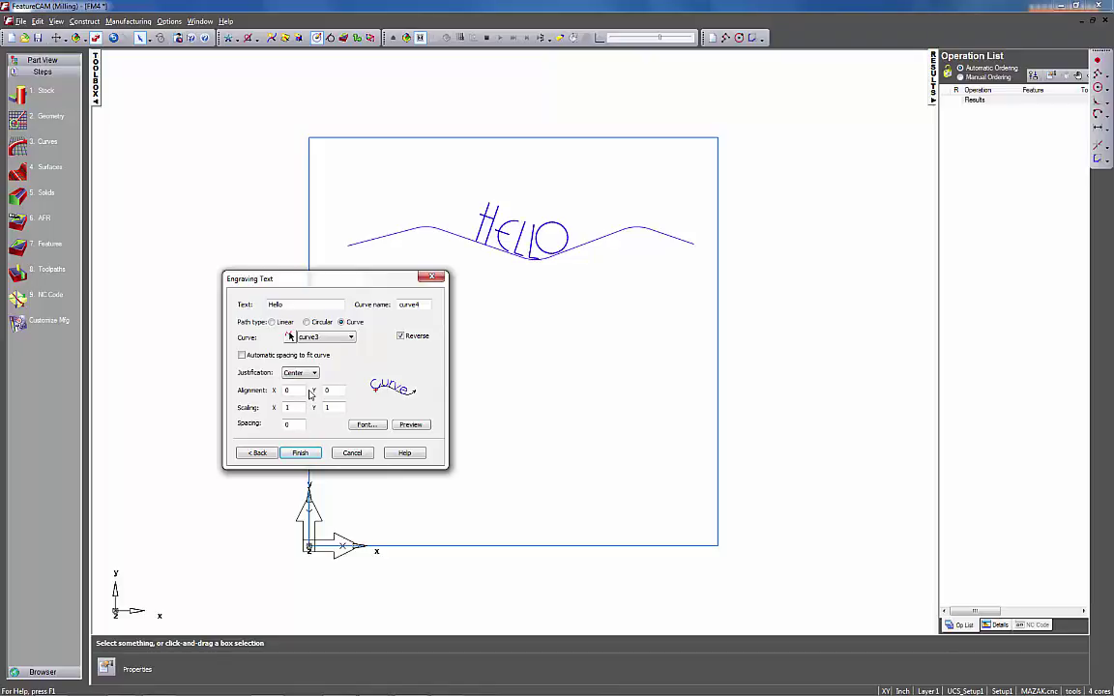
Scale the text to 2 in X and Y, space it automatically to fit the curve, and finish creating it
key("Tab")
type("2")
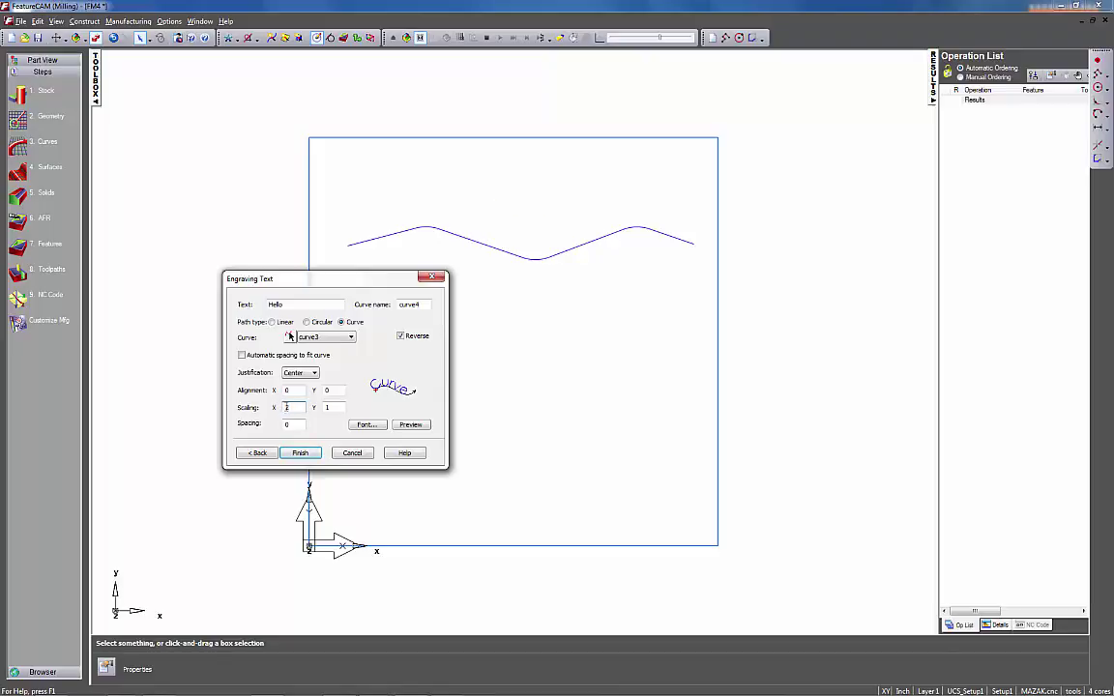
key("Tab")
type("2")
left_click(415, 424)
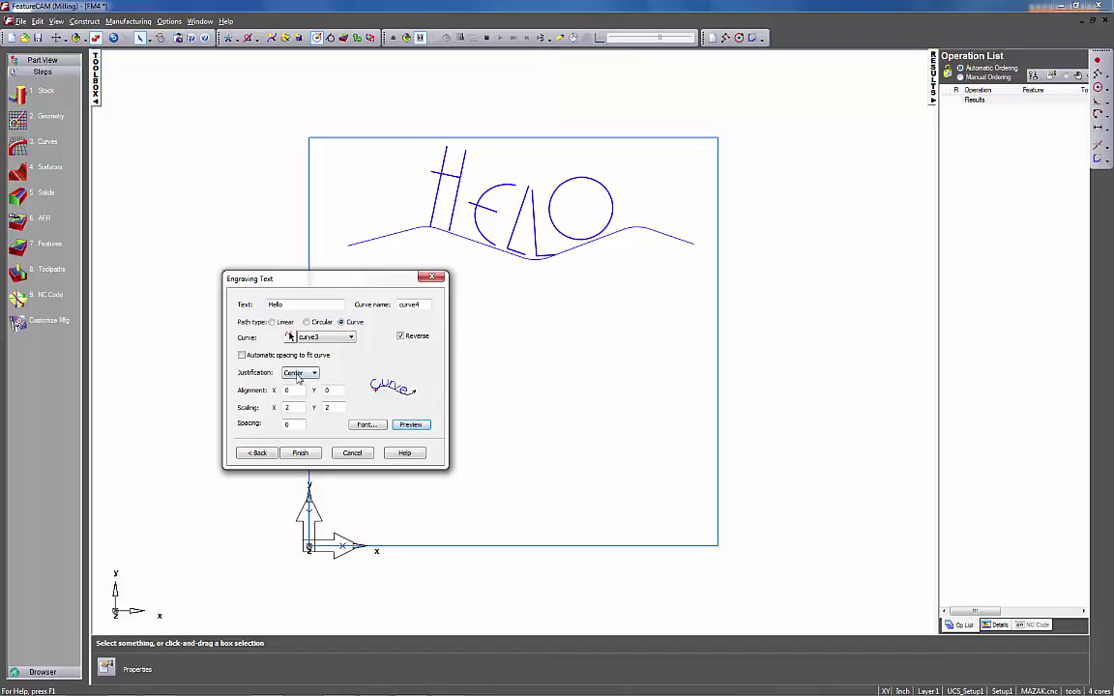
left_click(241, 356)
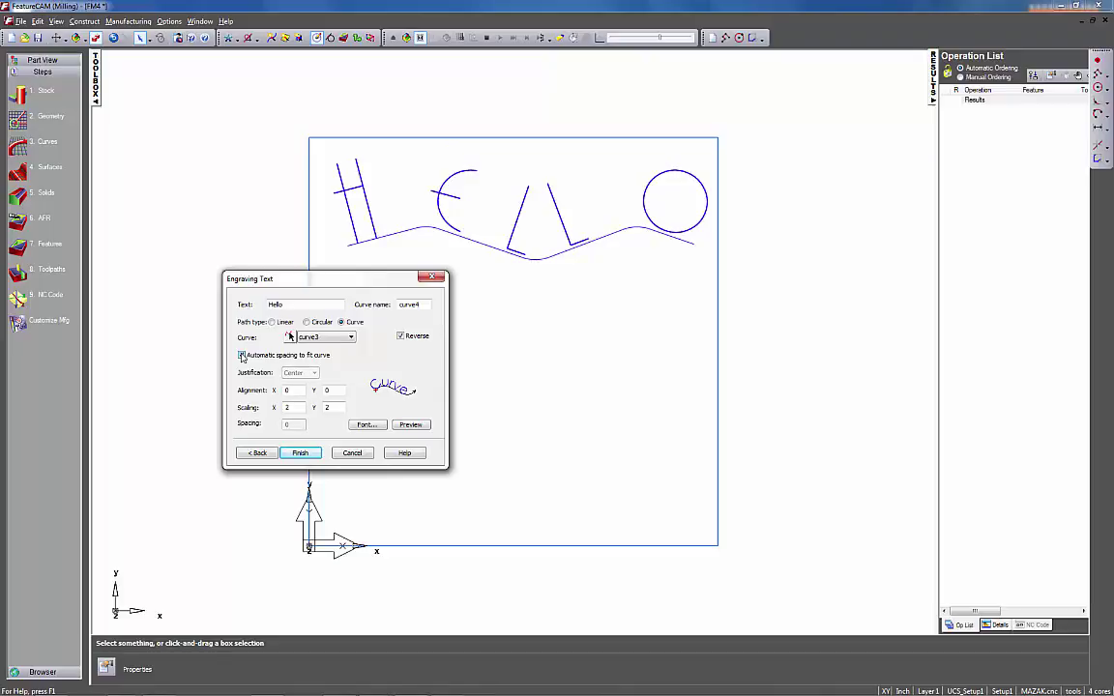
key("Return")
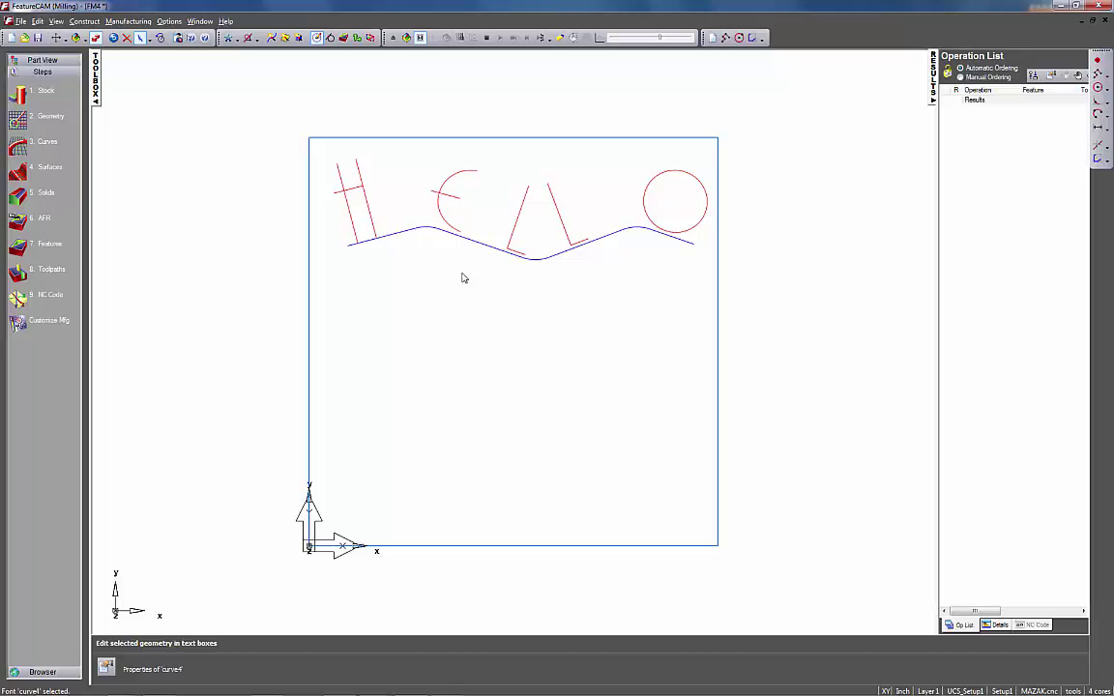
Create a simple engraved groove feature from the text curve, 0.25 wide and 0.2 deep
left_click(344, 39)
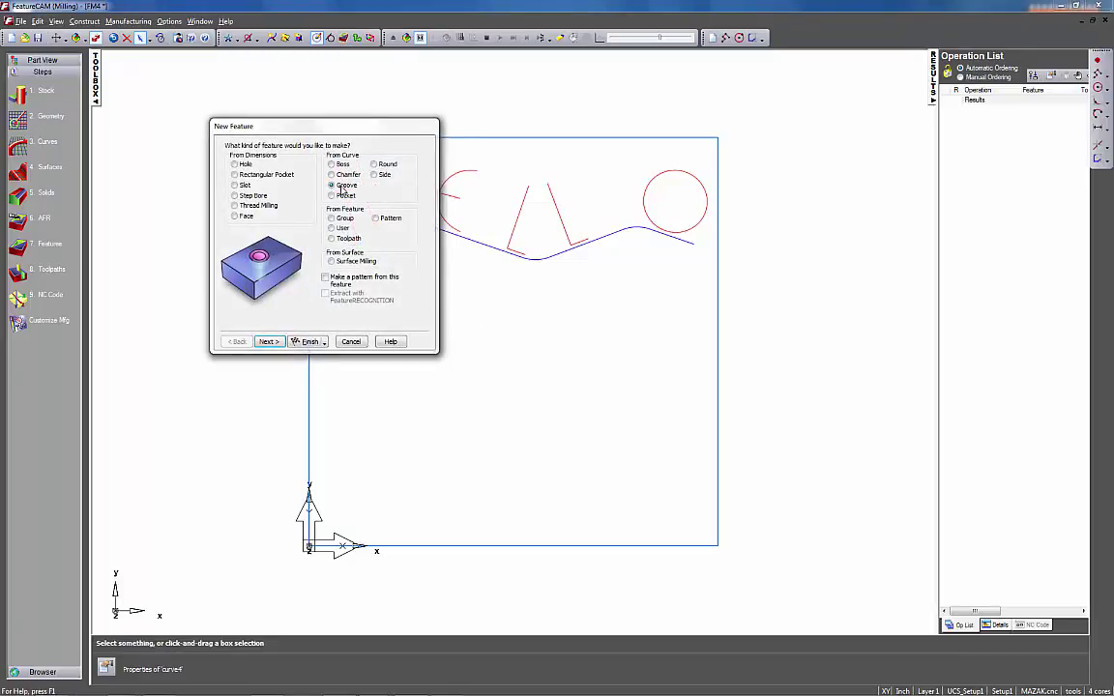
left_click(269, 342)
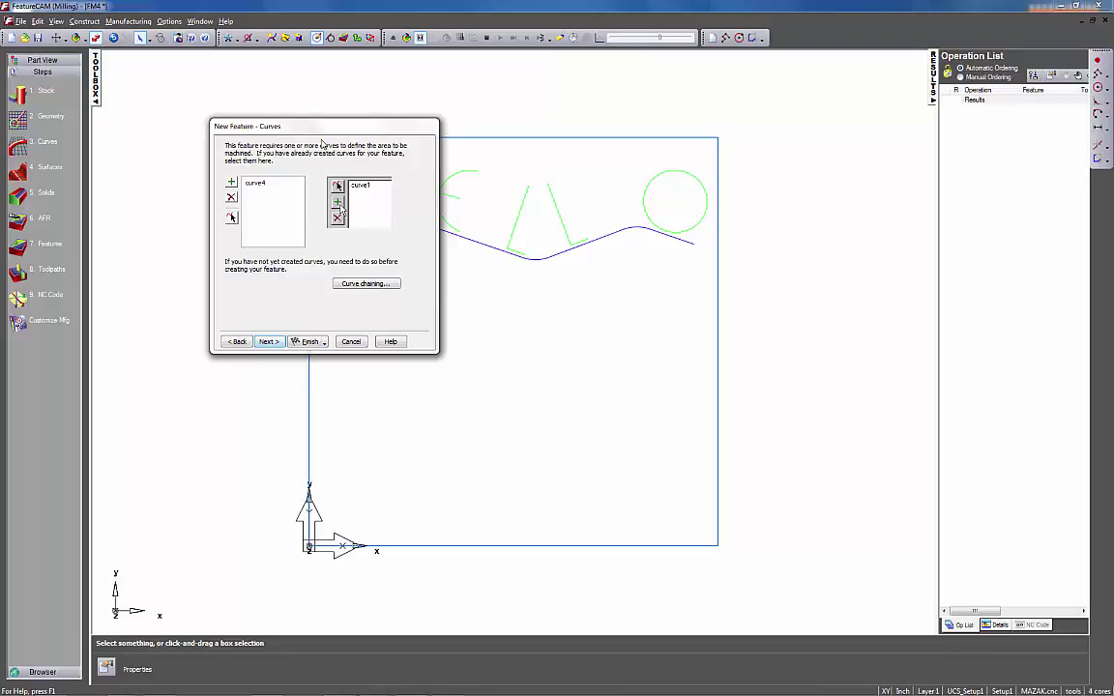
left_click_drag(323, 132, 364, 280)
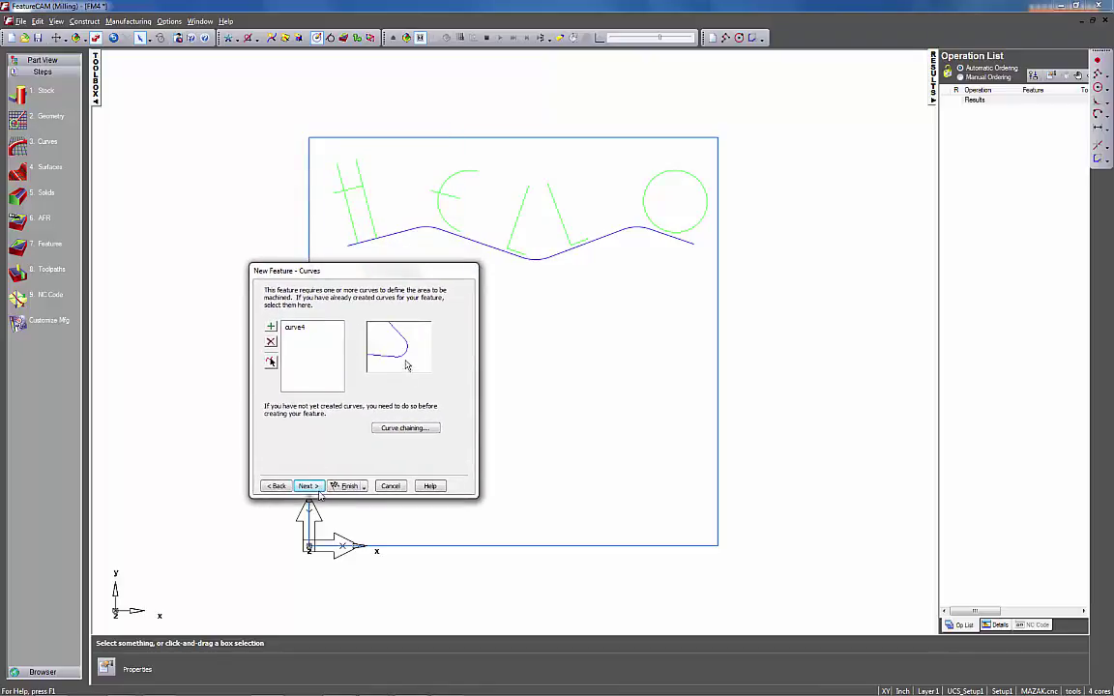
key("Return")
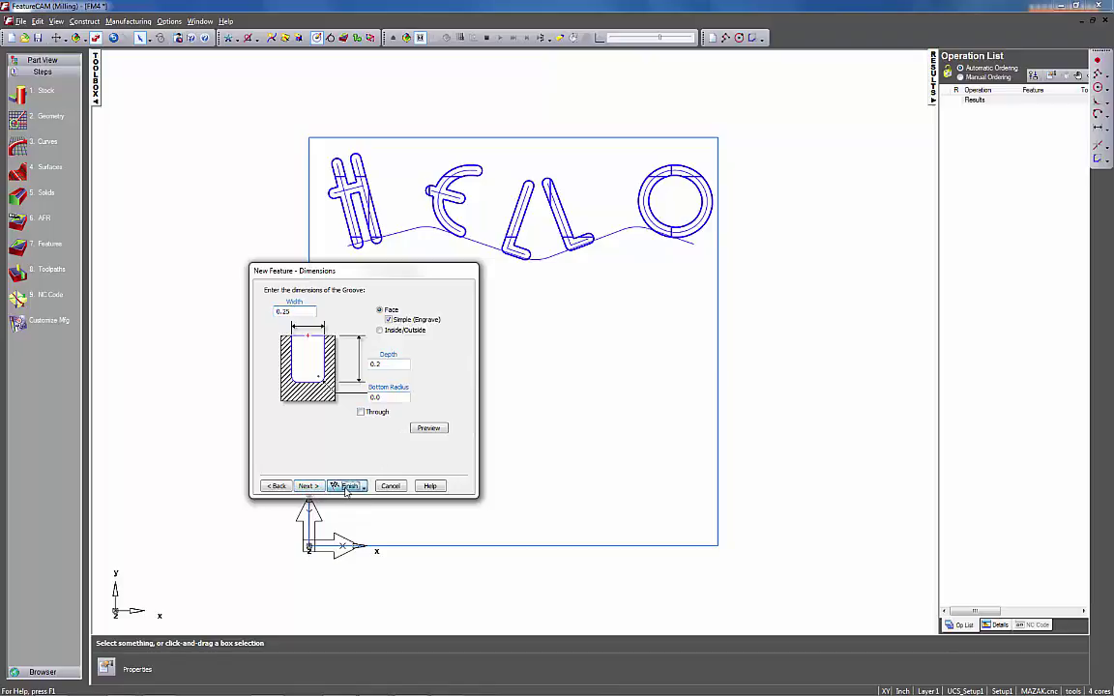
left_click(345, 489)
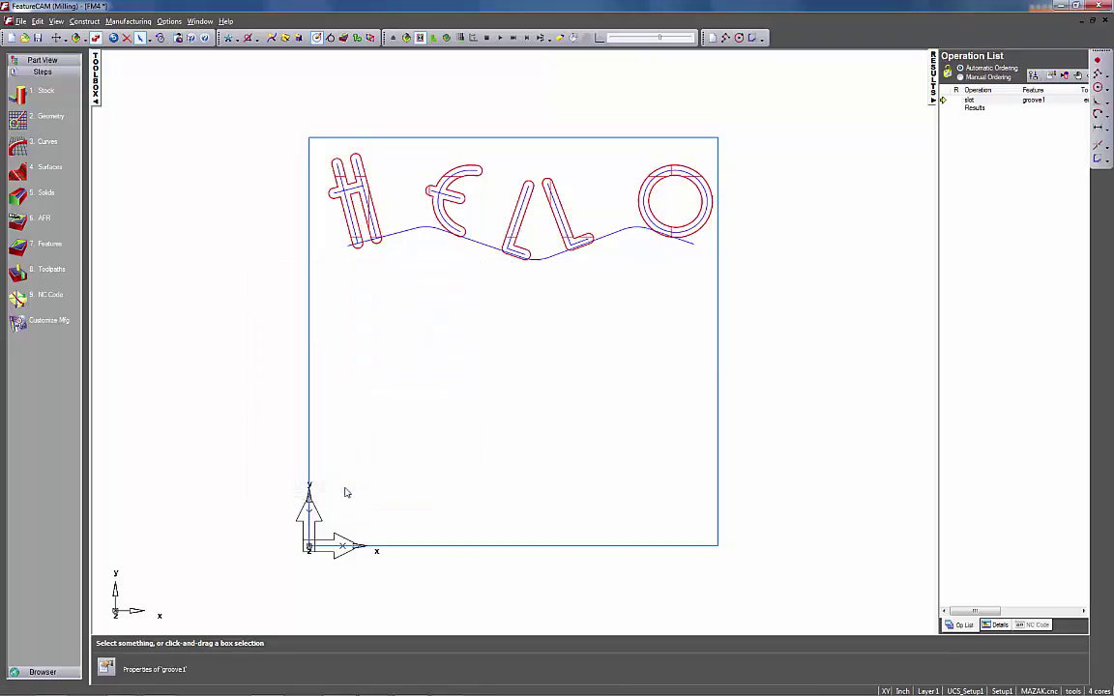
Run a 3D simulation of the engraved groove in isometric view, then stop it
left_click(408, 37)
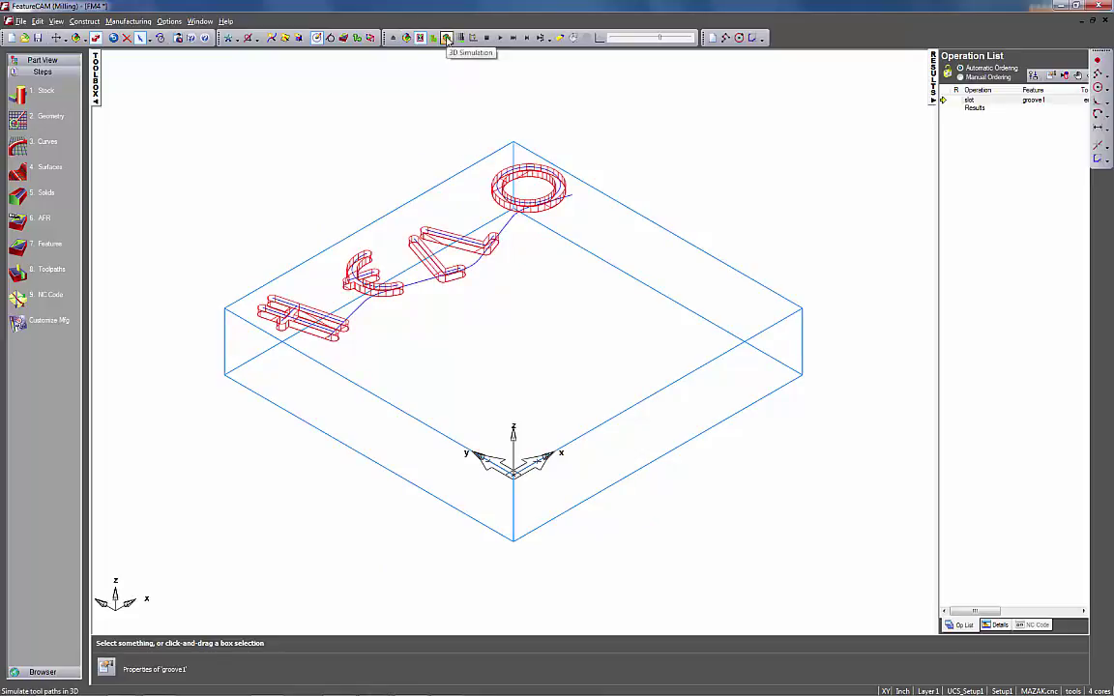
left_click(500, 38)
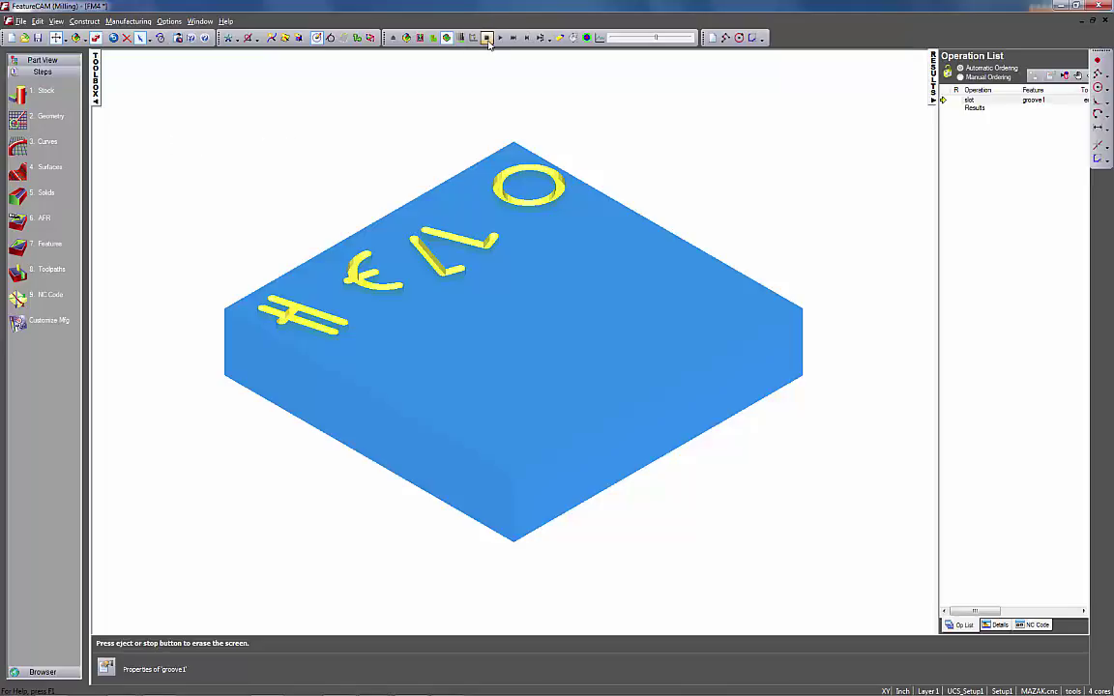
left_click(446, 38)
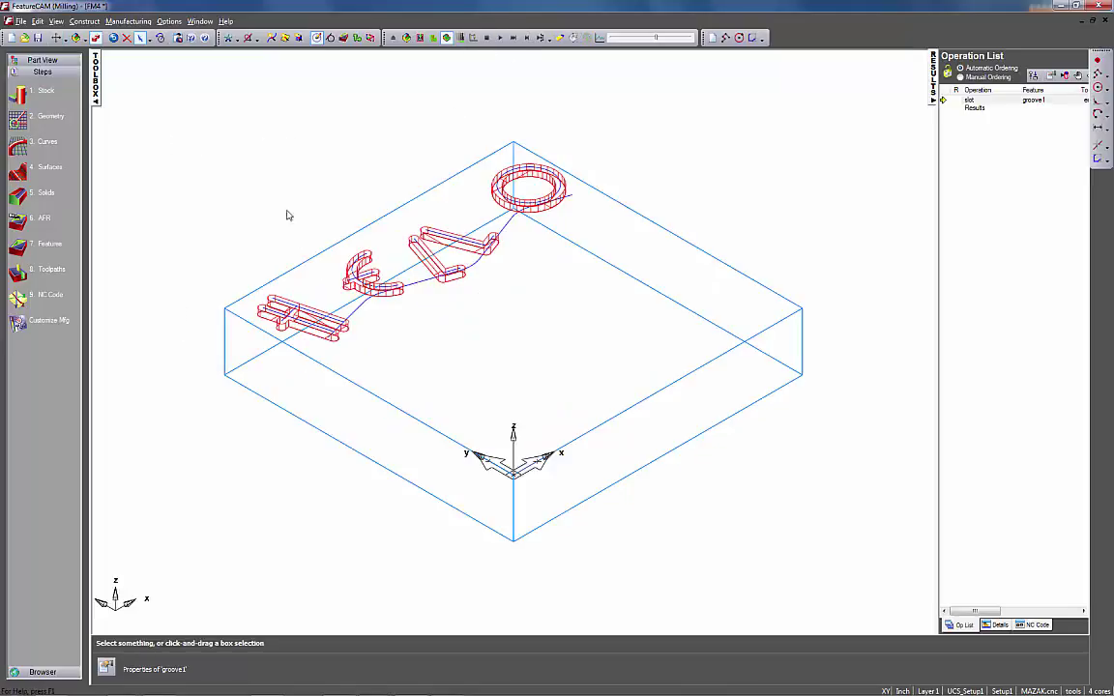
Change the engraved text of curve4 to 01234 and simulate the updated groove in 3D
left_click(54, 61)
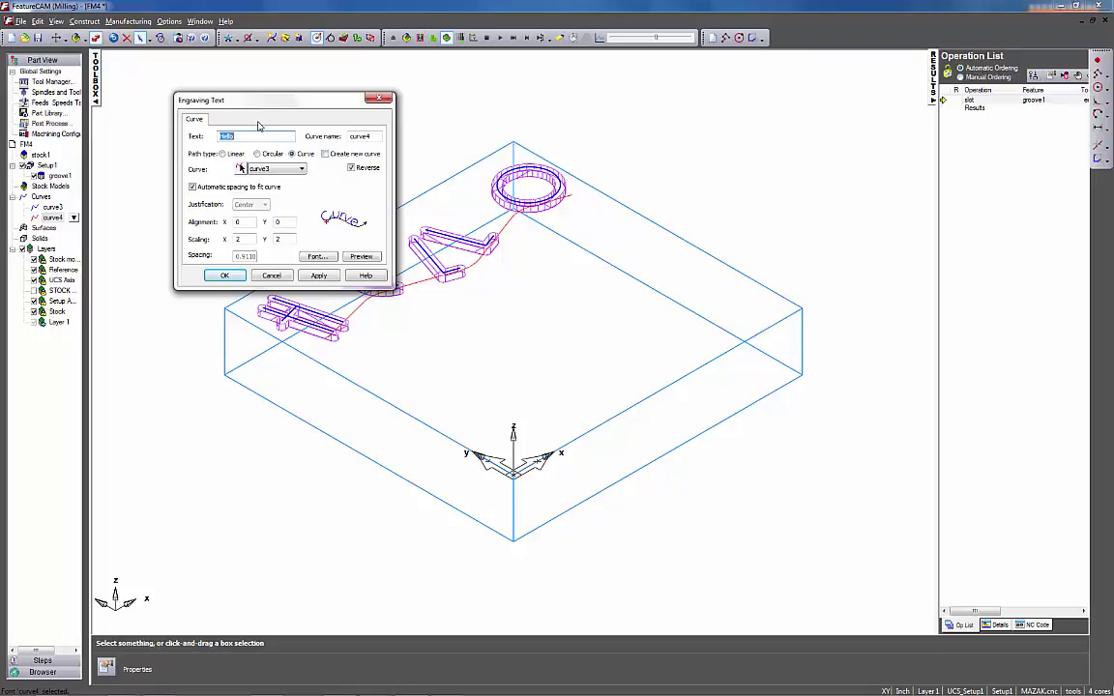
type("01234")
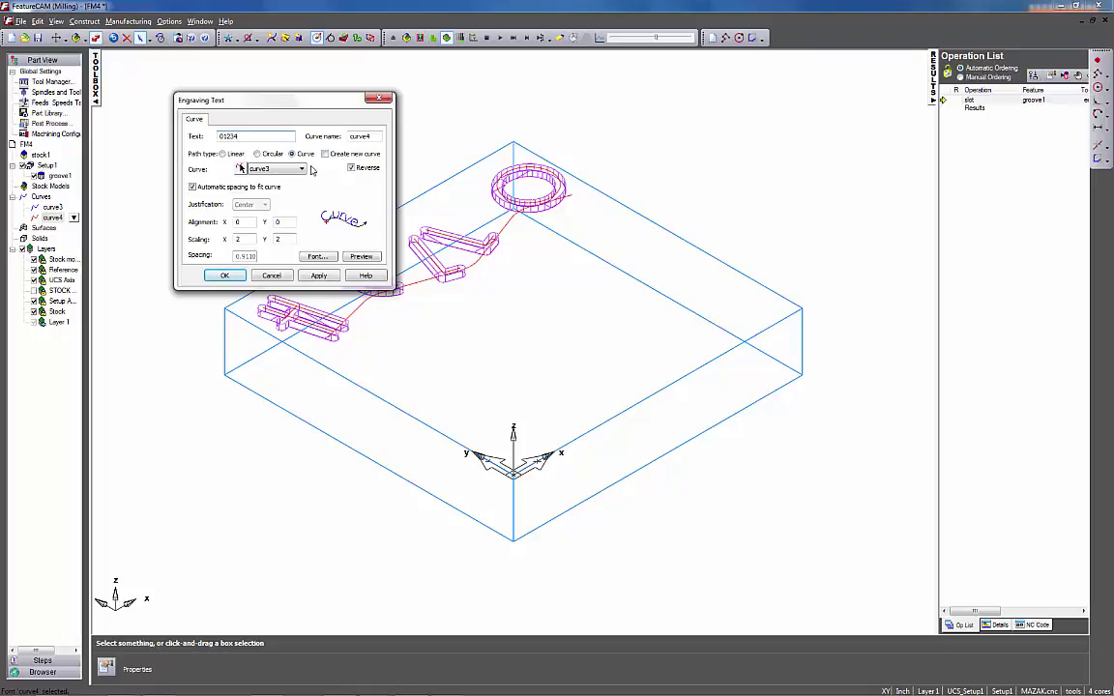
left_click(325, 278)
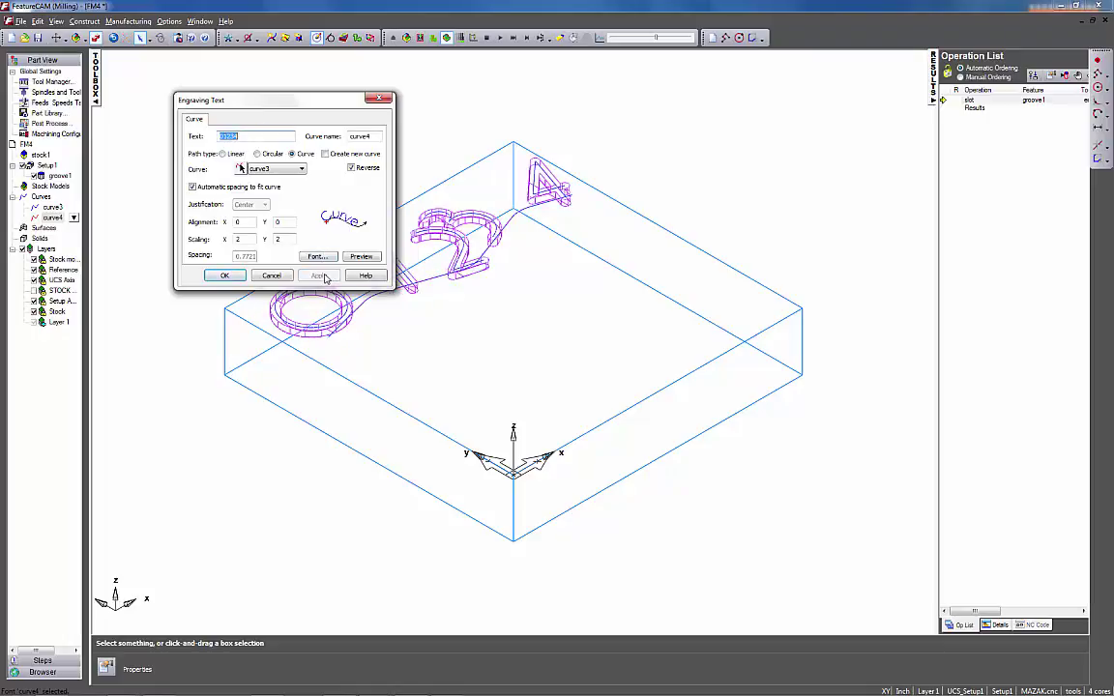
left_click(225, 275)
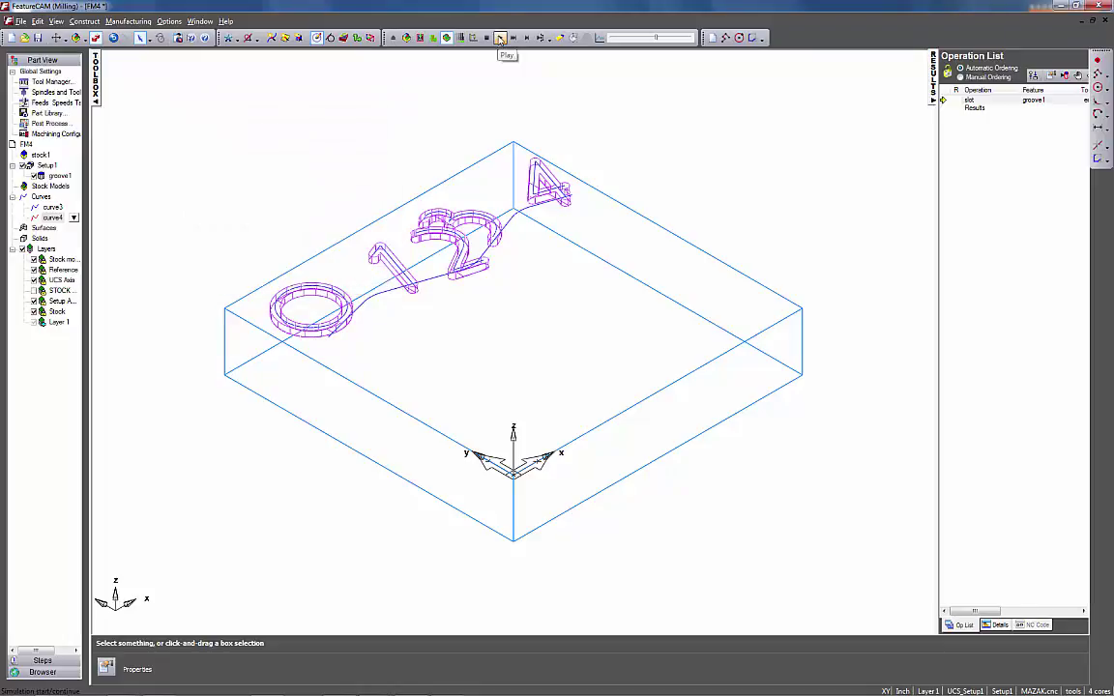
left_click(500, 37)
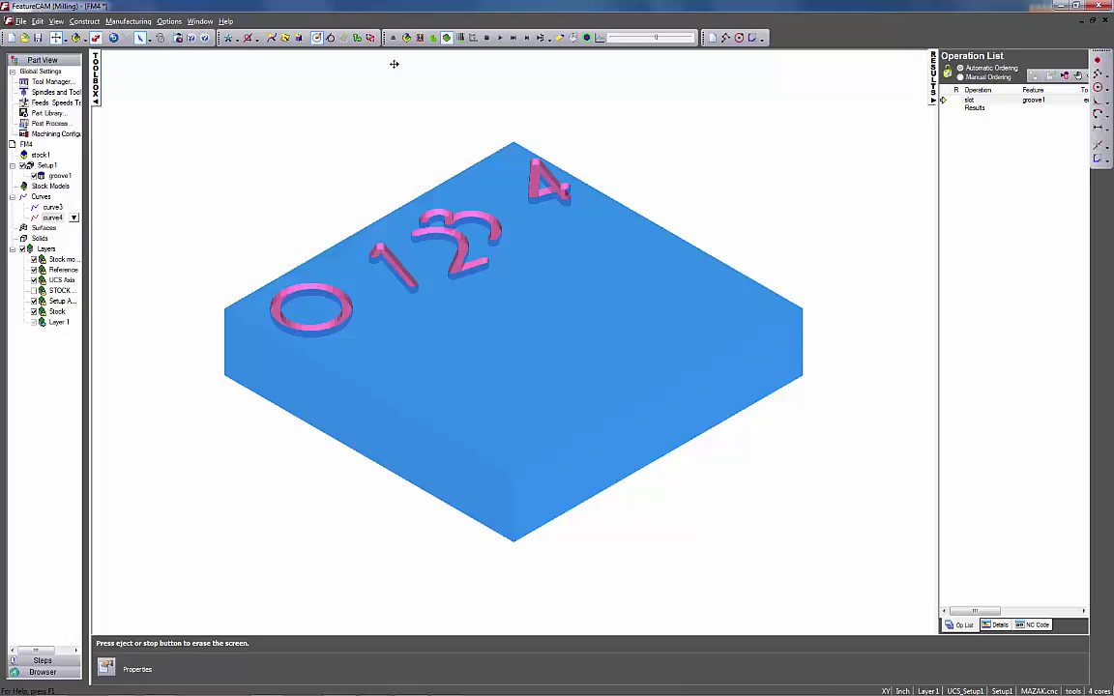
Change the engraved text of curve4 to 01235 and rerun the 3D simulation
double_click(54, 194)
key("BackSpace")
type("5")
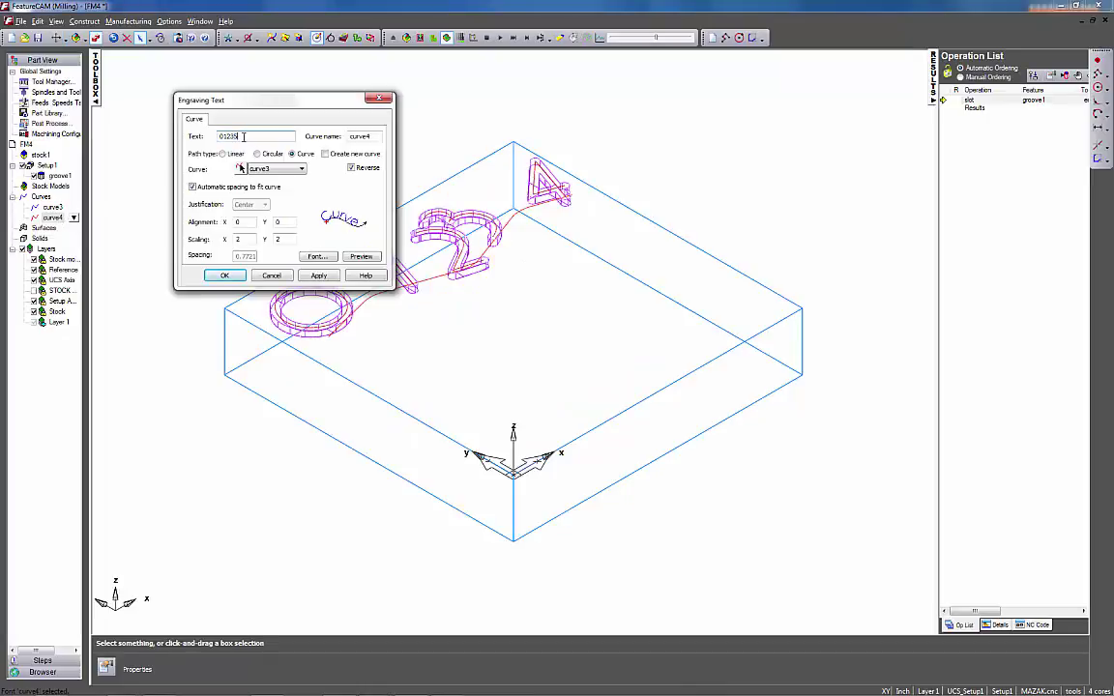
left_click(316, 276)
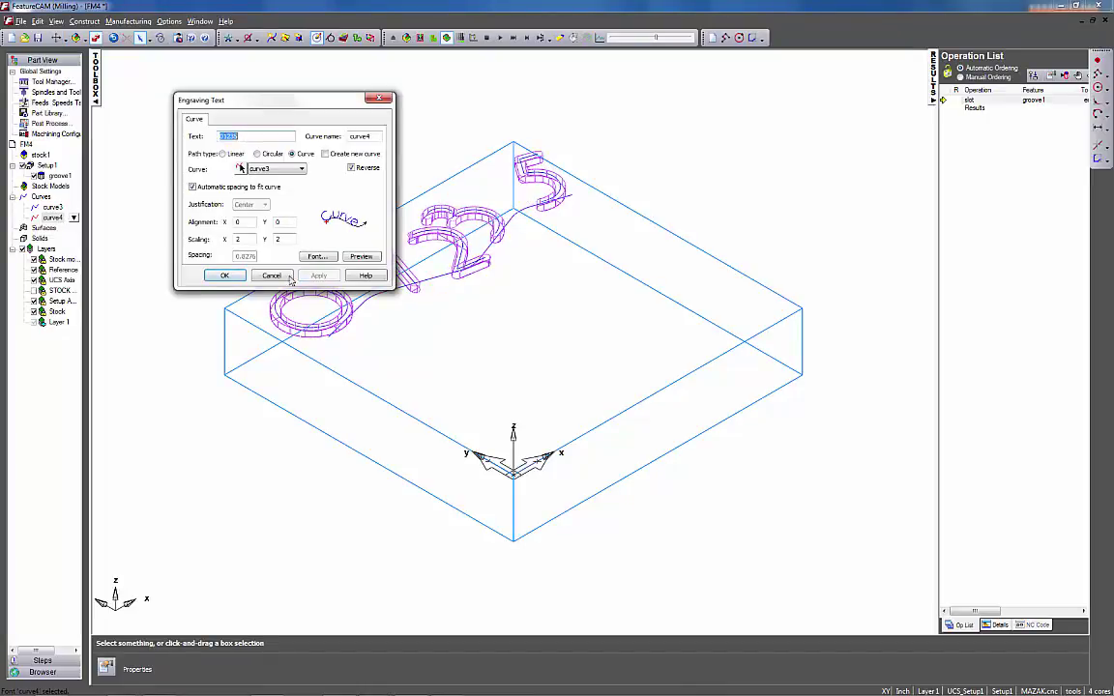
left_click(223, 276)
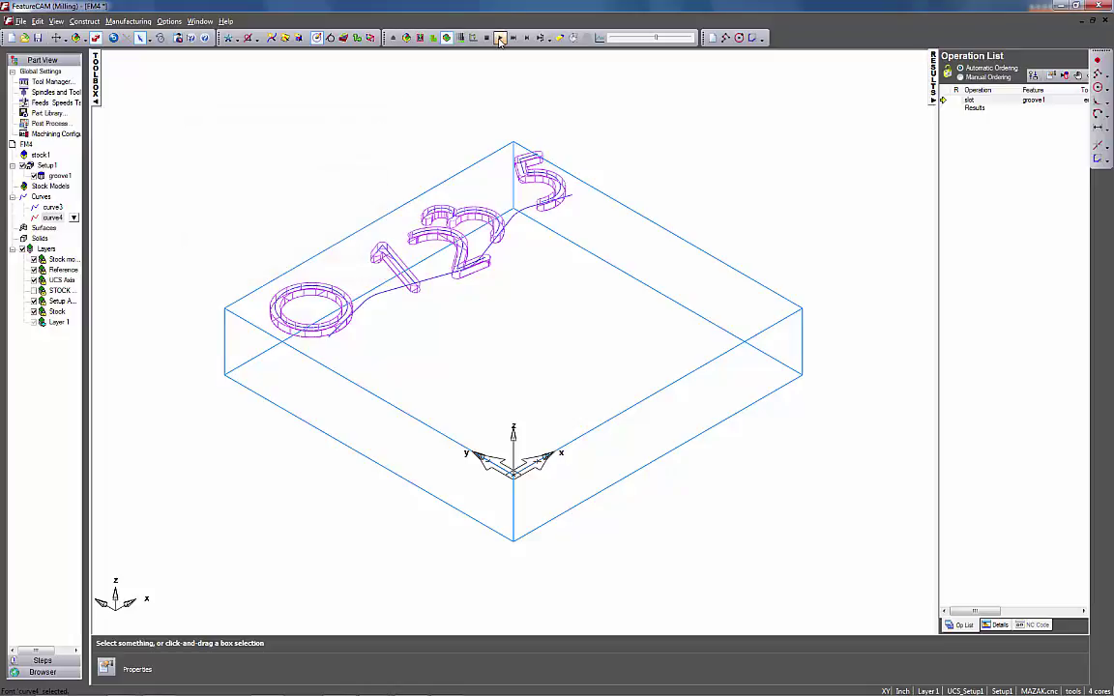
left_click(448, 38)
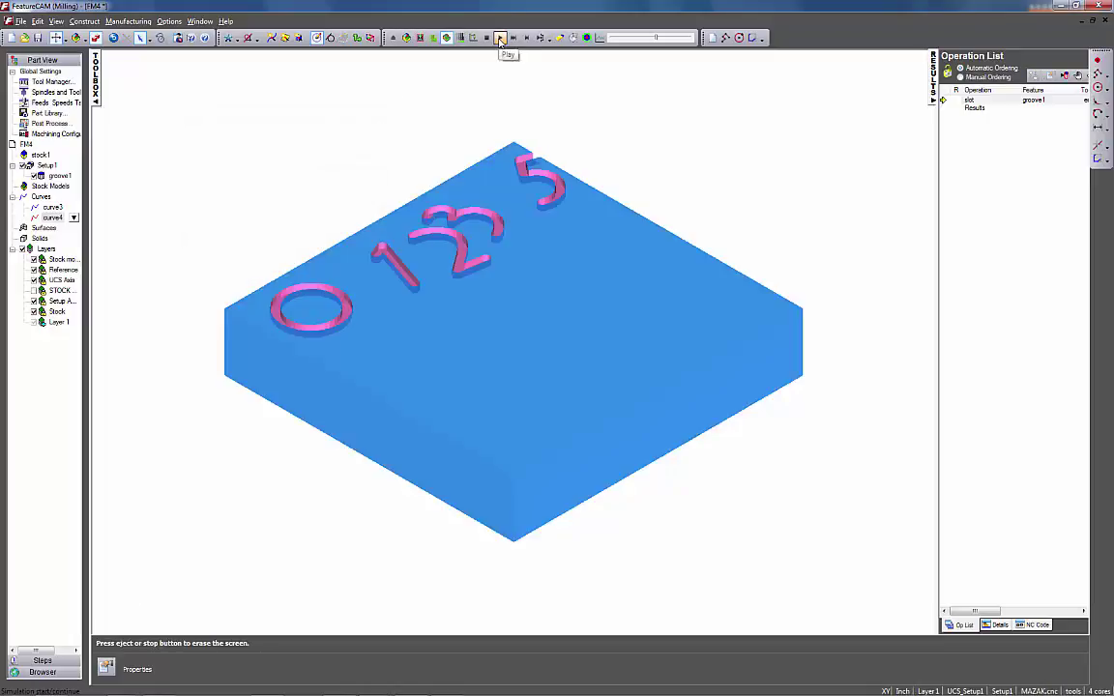